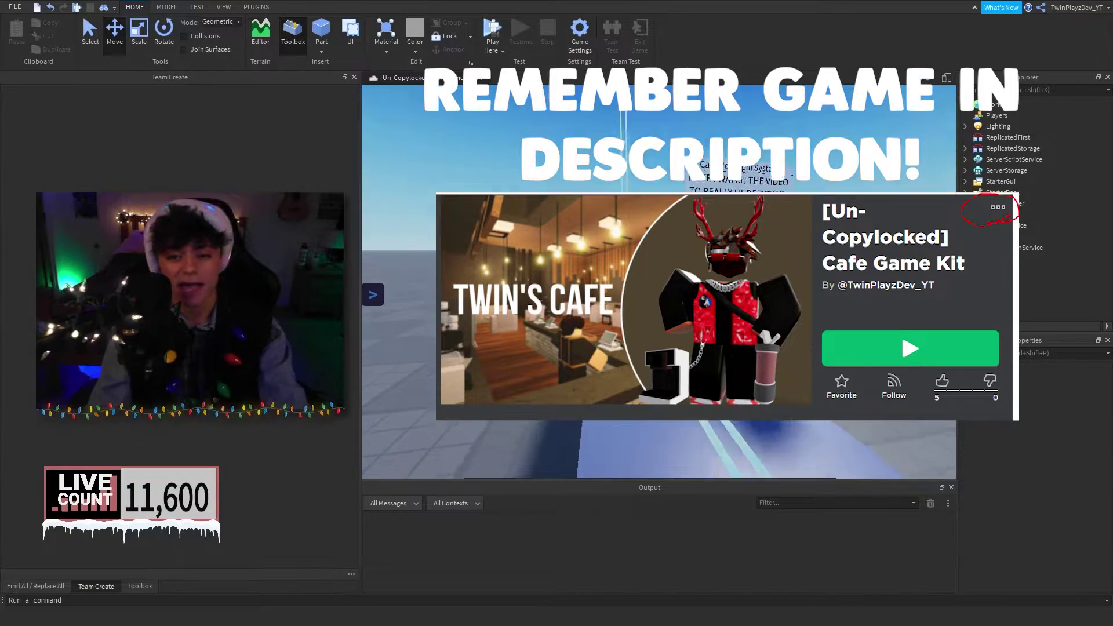
- Examine the cafe kit's display areas, ending at the Cafe Mop/Spill System sign and its transparent spill zones
{"action": "key", "text": "w"}
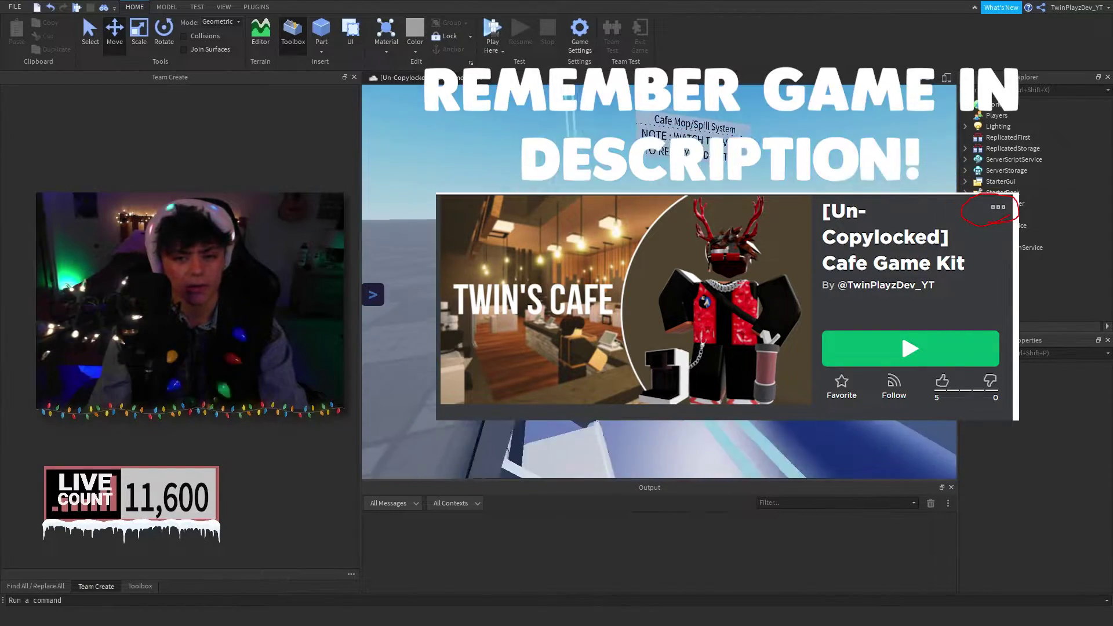
{"action": "right_click_drag", "start_coordinate": [721, 313], "coordinate": [648, 315]}
{"action": "key", "text": "w"}
{"action": "key", "text": "s"}
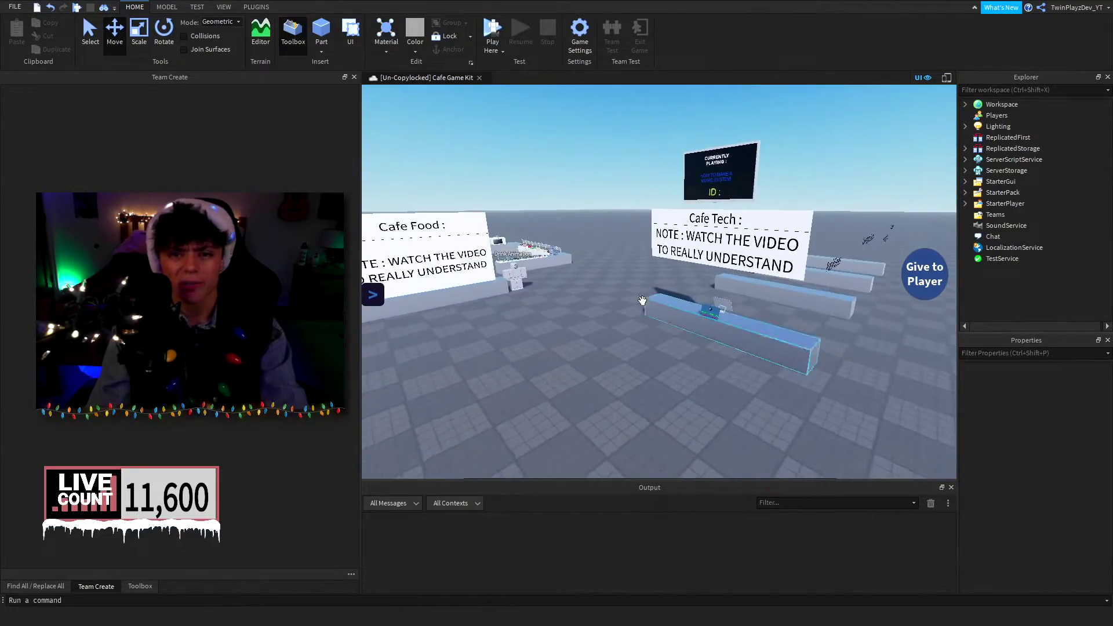
{"action": "key", "text": "w"}
{"action": "right_click_drag", "start_coordinate": [558, 261], "coordinate": [658, 276]}
{"action": "key", "text": "s"}
{"action": "key", "text": "w"}
{"action": "key", "text": "w"}
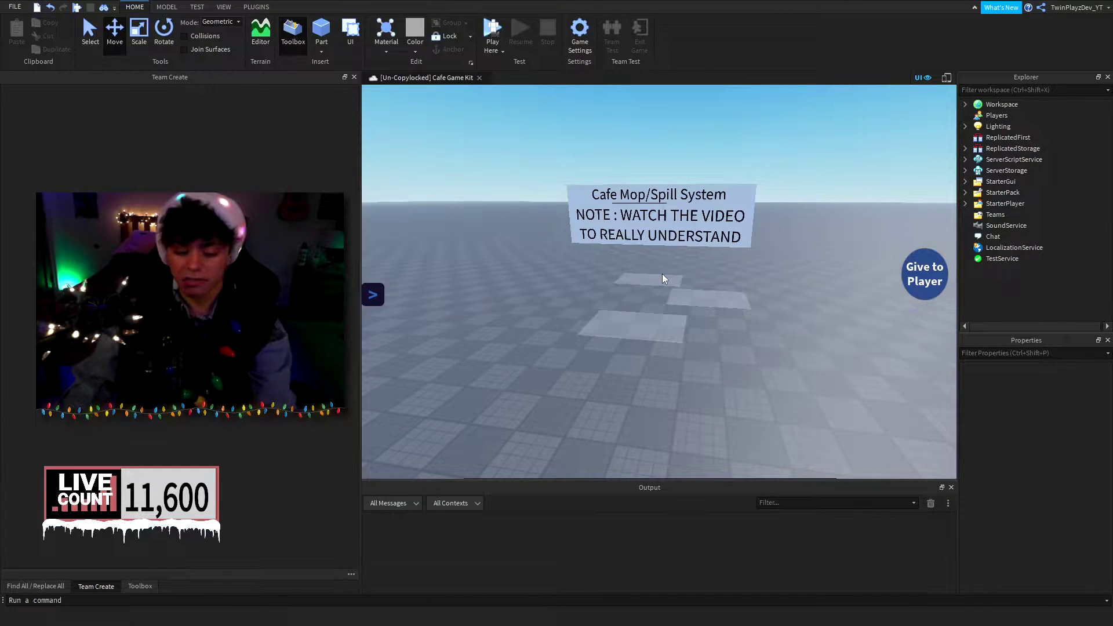
{"action": "right_click_drag", "start_coordinate": [664, 272], "coordinate": [662, 318]}
{"action": "scroll", "coordinate": [743, 288], "scroll_direction": "down", "scroll_amount": 4}
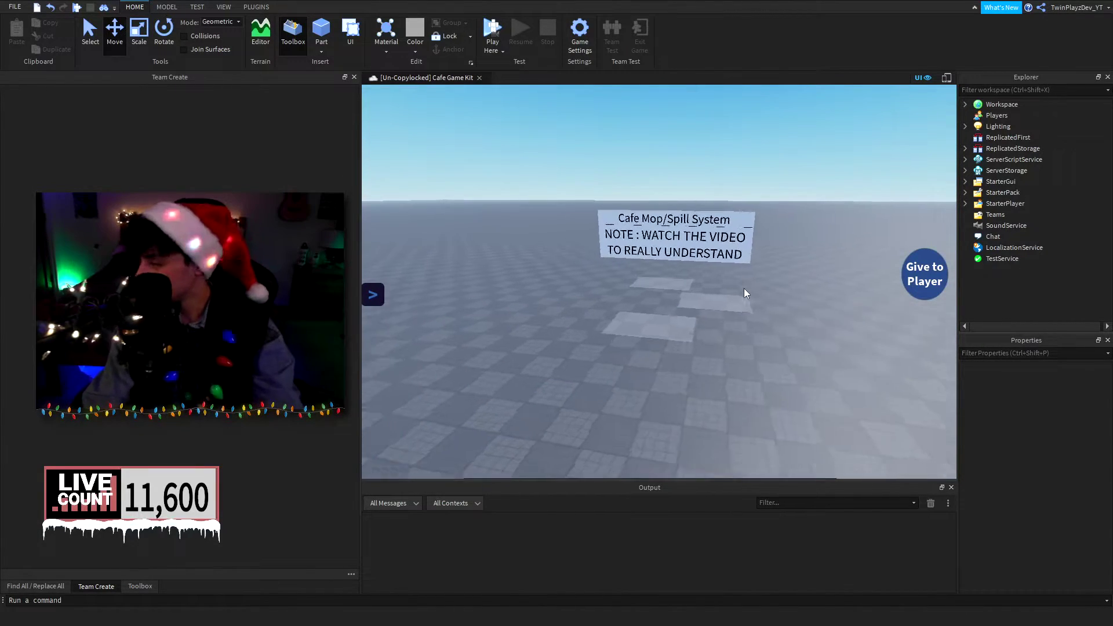
{"action": "scroll", "coordinate": [743, 288], "scroll_direction": "up", "scroll_amount": 3}
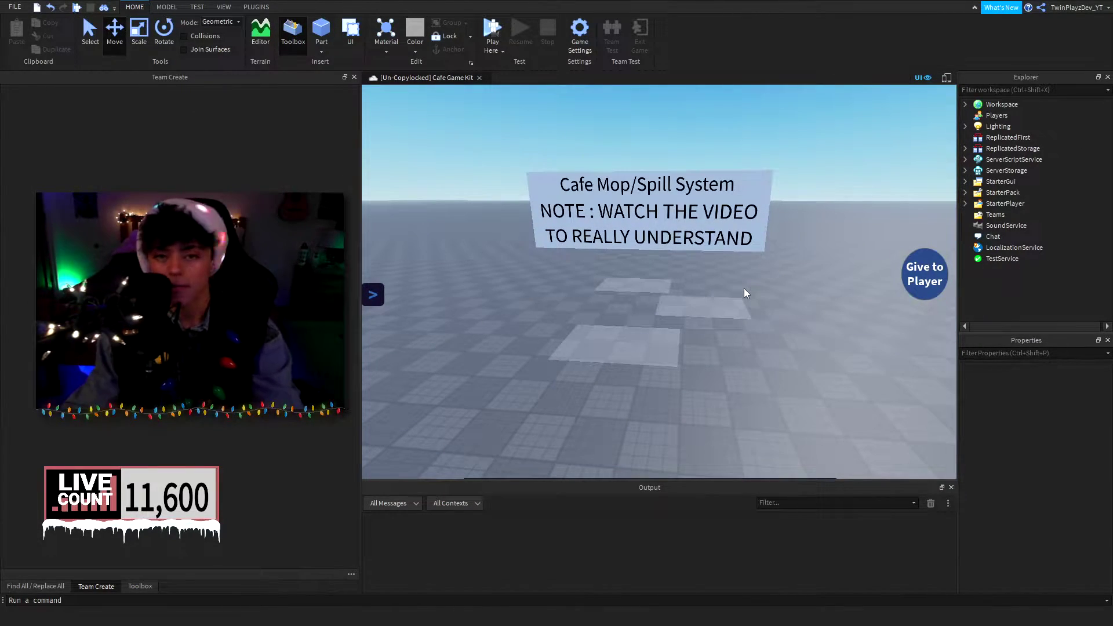
{"action": "scroll", "coordinate": [743, 287], "scroll_direction": "up", "scroll_amount": 5}
{"action": "scroll", "coordinate": [740, 293], "scroll_direction": "down", "scroll_amount": 7}
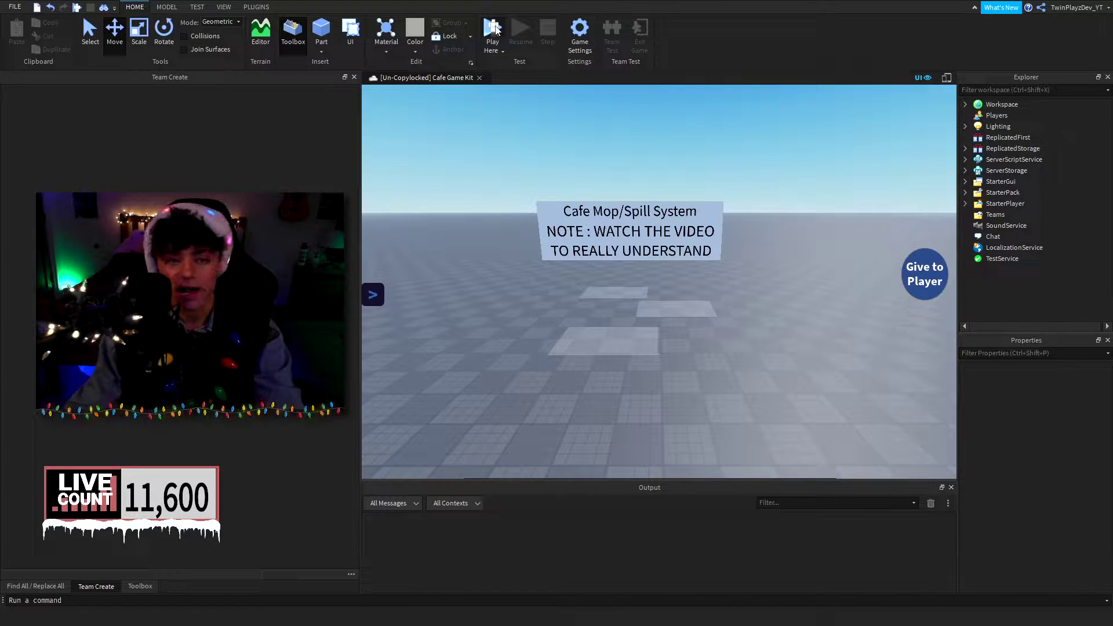
- Start a playtest at the Cafe Mop/Spill System area, equip the Mop and walk to the spill zones
{"action": "left_click", "coordinate": [492, 29]}
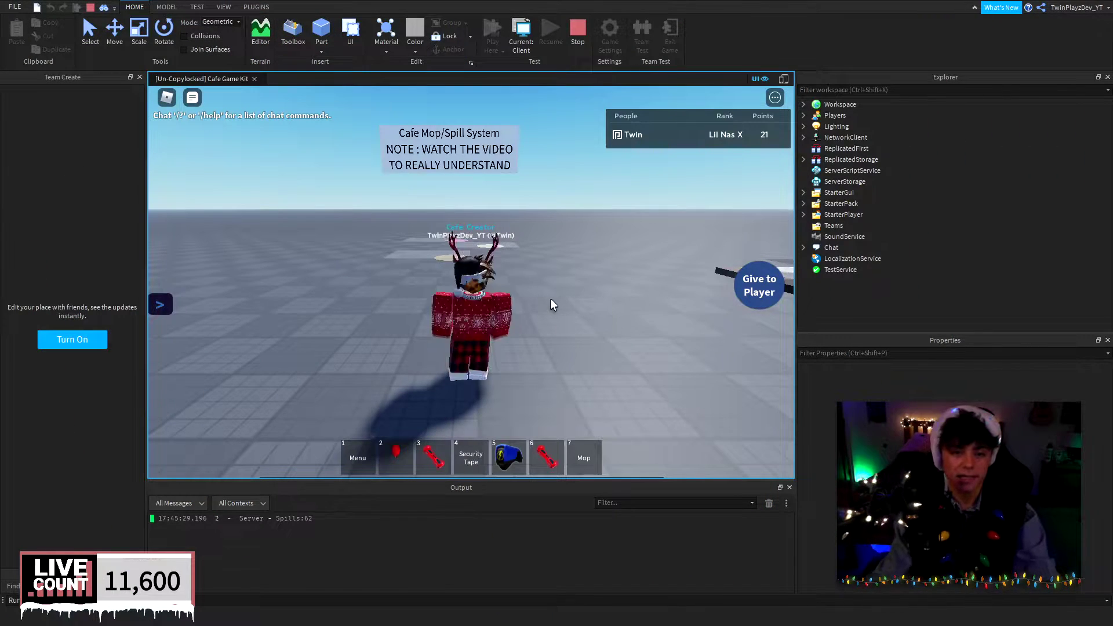
{"action": "key", "text": "w"}
{"action": "mouse_move", "coordinate": [537, 298]}
{"action": "right_mouse_down"}
{"action": "mouse_move", "coordinate": [474, 294]}
{"action": "mouse_move", "coordinate": [529, 277]}
{"action": "mouse_move", "coordinate": [493, 281]}
{"action": "mouse_move", "coordinate": [551, 291]}
{"action": "right_mouse_up"}
{"action": "left_click", "coordinate": [584, 458]}
{"action": "key", "text": "w"}
{"action": "key", "text": "w"}
{"action": "key", "text": "a"}
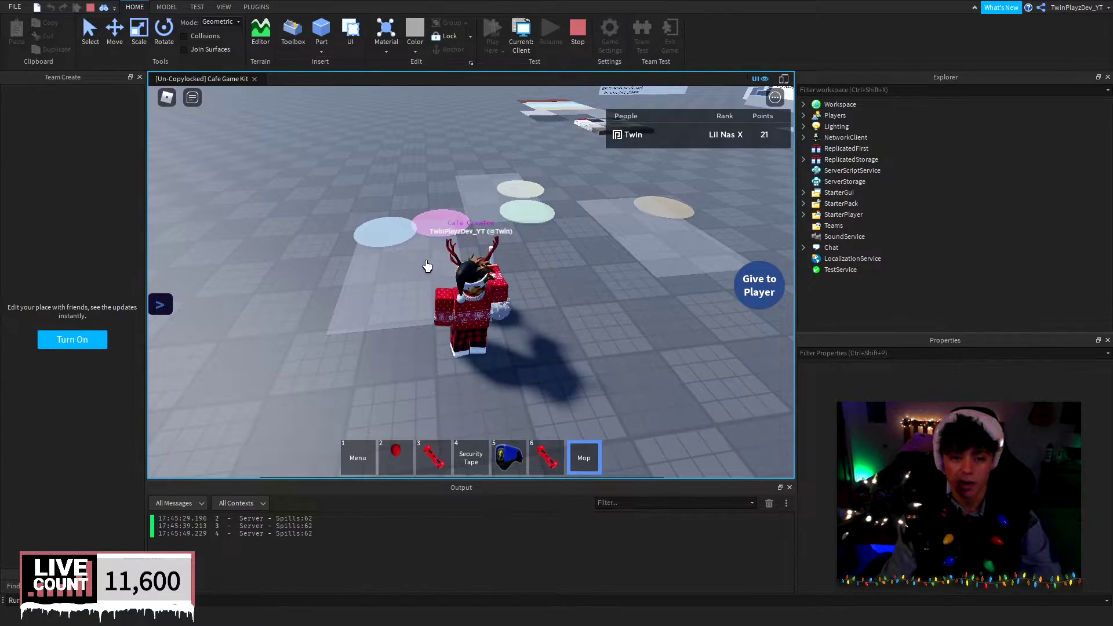
- Walk among the coloured spills and mop up the pink one beside the light blue spill
{"action": "key", "text": "w"}
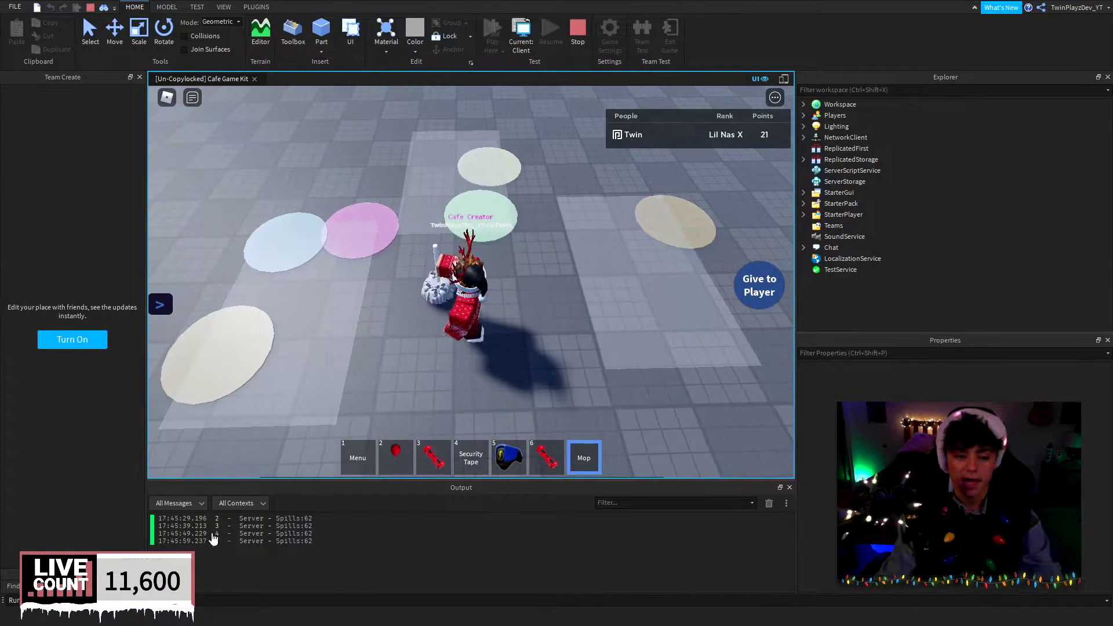
{"action": "key", "text": "w"}
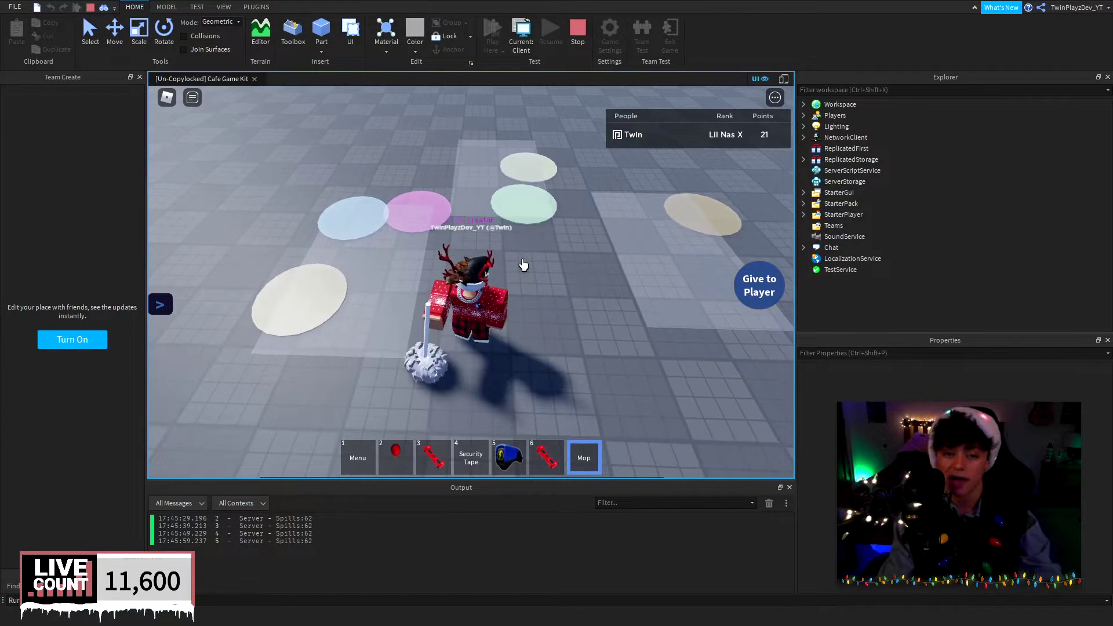
{"action": "key", "text": "w"}
{"action": "right_click_drag", "start_coordinate": [563, 259], "coordinate": [562, 259]}
{"action": "key", "text": "w"}
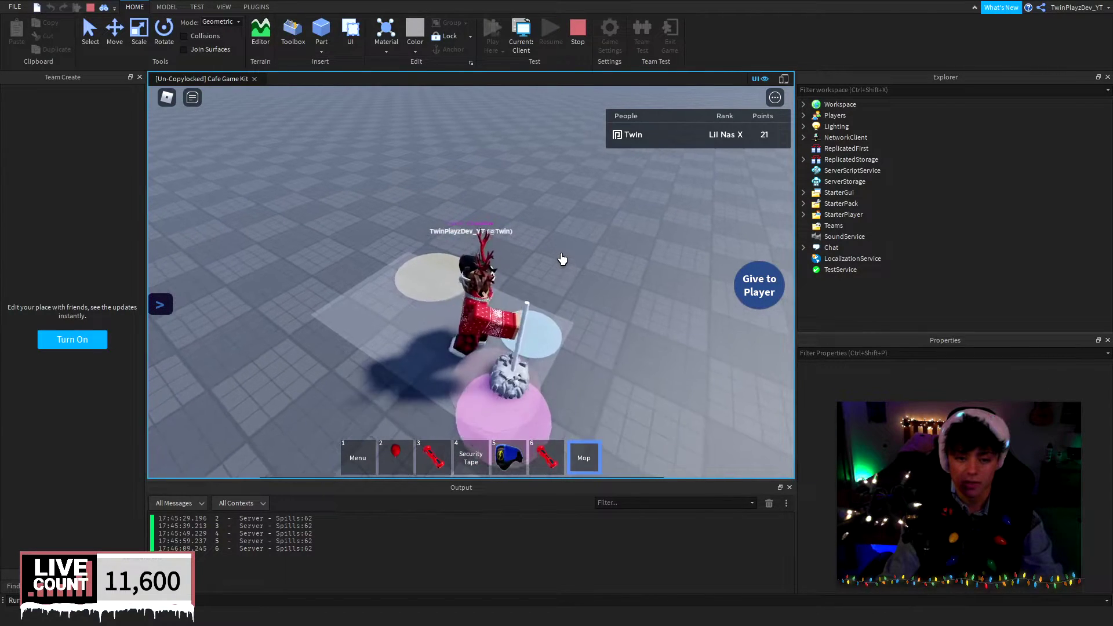
{"action": "right_click_drag", "start_coordinate": [562, 259], "coordinate": [563, 259]}
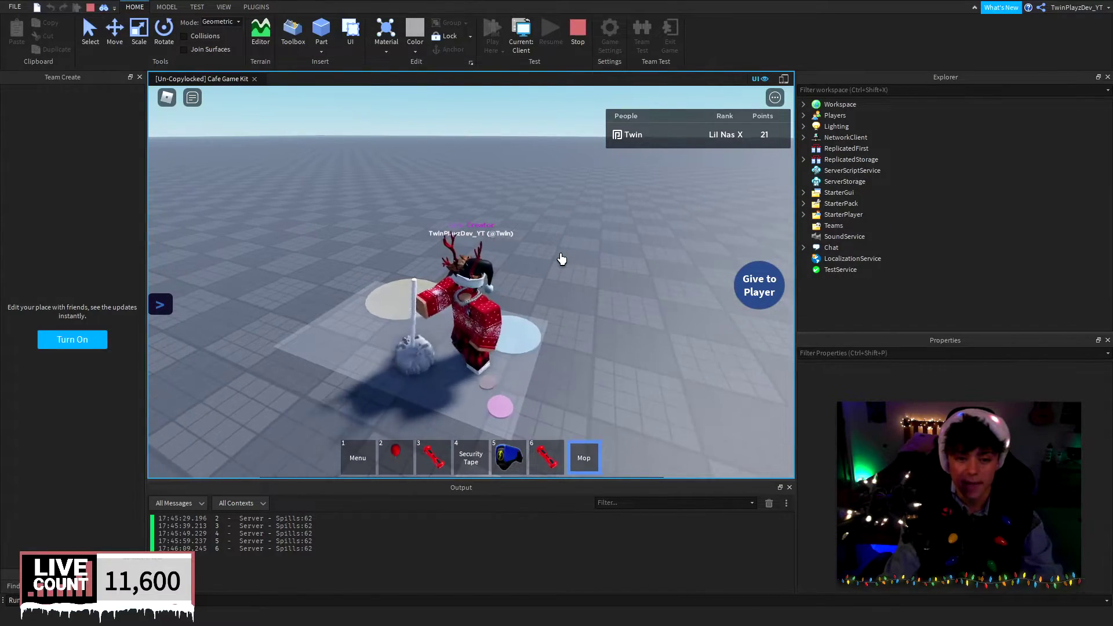
{"action": "right_click_drag", "start_coordinate": [562, 259], "coordinate": [562, 259]}
{"action": "key", "text": "w"}
{"action": "key", "text": "w"}
{"action": "key", "text": "w"}
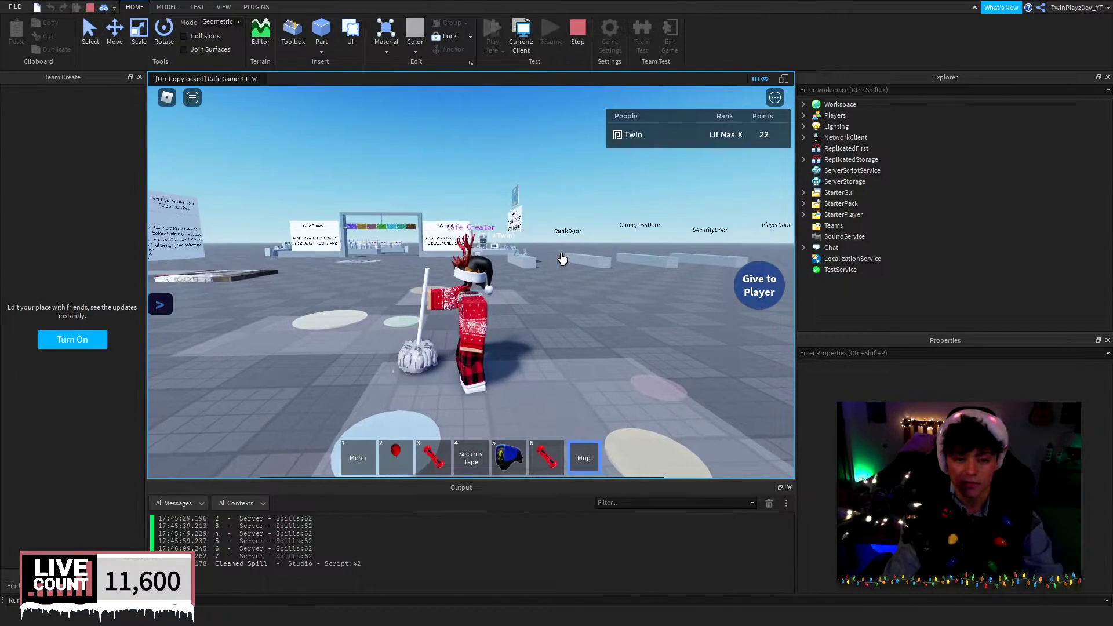
- Continue mopping the spills near the cream circle and check the cleaned-spill entries in the output log
{"action": "key", "text": "w"}
{"action": "right_click_drag", "start_coordinate": [565, 257], "coordinate": [565, 257]}
{"action": "key", "text": "d"}
{"action": "key", "text": "a"}
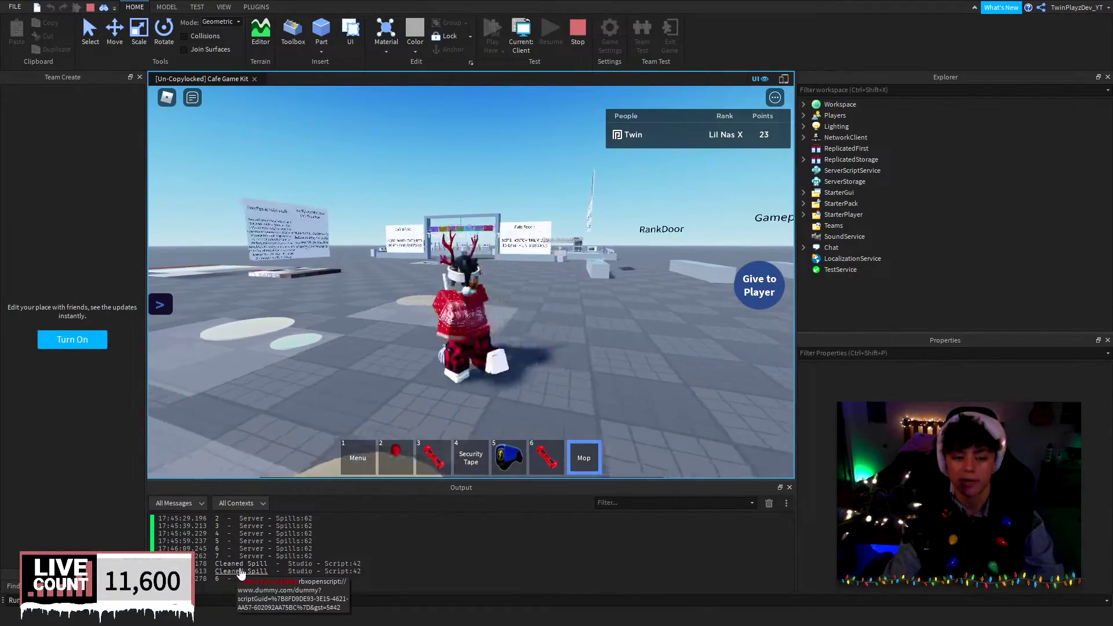
{"action": "key", "text": "d"}
{"action": "key", "text": "s"}
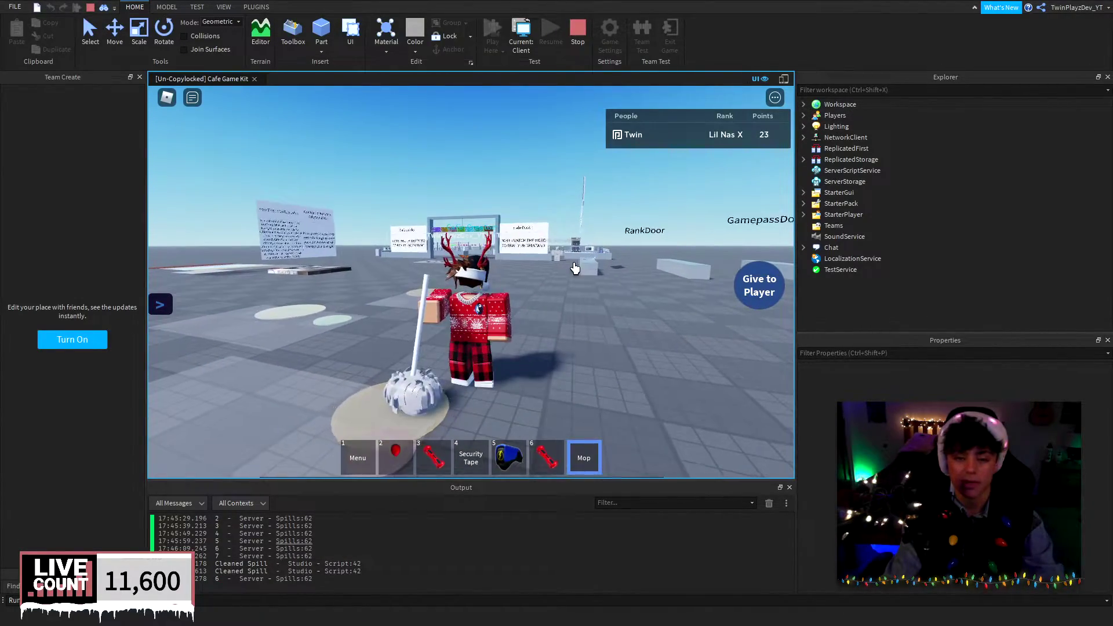
{"action": "right_click_drag", "start_coordinate": [575, 268], "coordinate": [575, 268]}
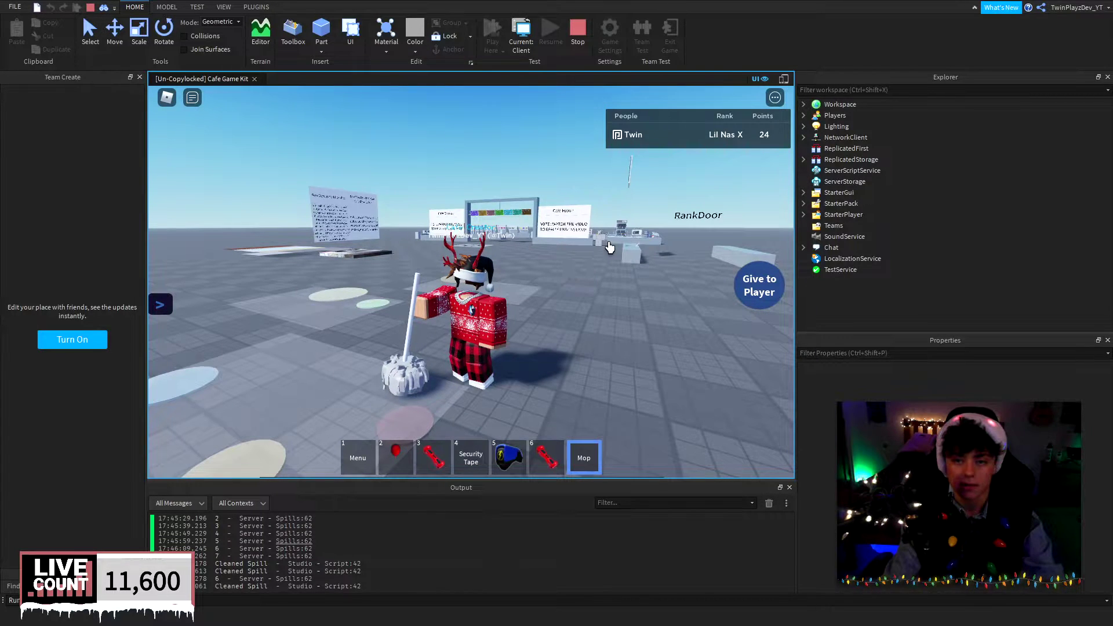
- Walk the character back across the zones and mop up another spill
{"action": "right_click_drag", "start_coordinate": [562, 256], "coordinate": [554, 292]}
{"action": "key", "text": "w"}
{"action": "key", "text": "s"}
{"action": "key", "text": "d"}
{"action": "key", "text": "s"}
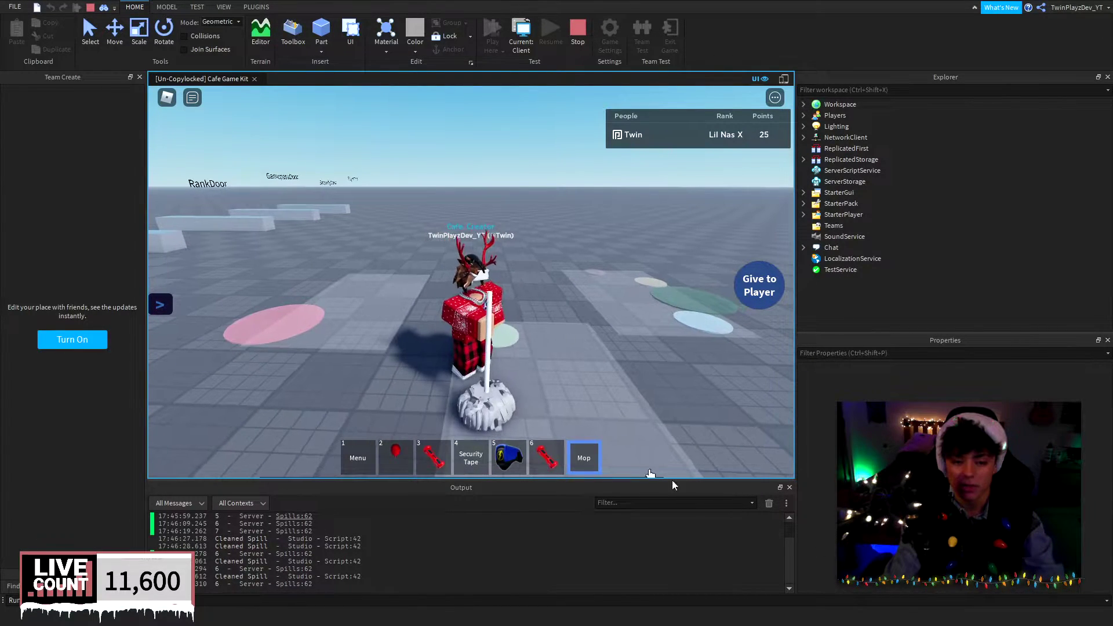
- Clear the output log and mop up one more spill in the zones
{"action": "left_click", "coordinate": [767, 503]}
{"action": "key", "text": "w"}
{"action": "right_click_drag", "start_coordinate": [614, 314], "coordinate": [614, 314]}
{"action": "key", "text": "a"}
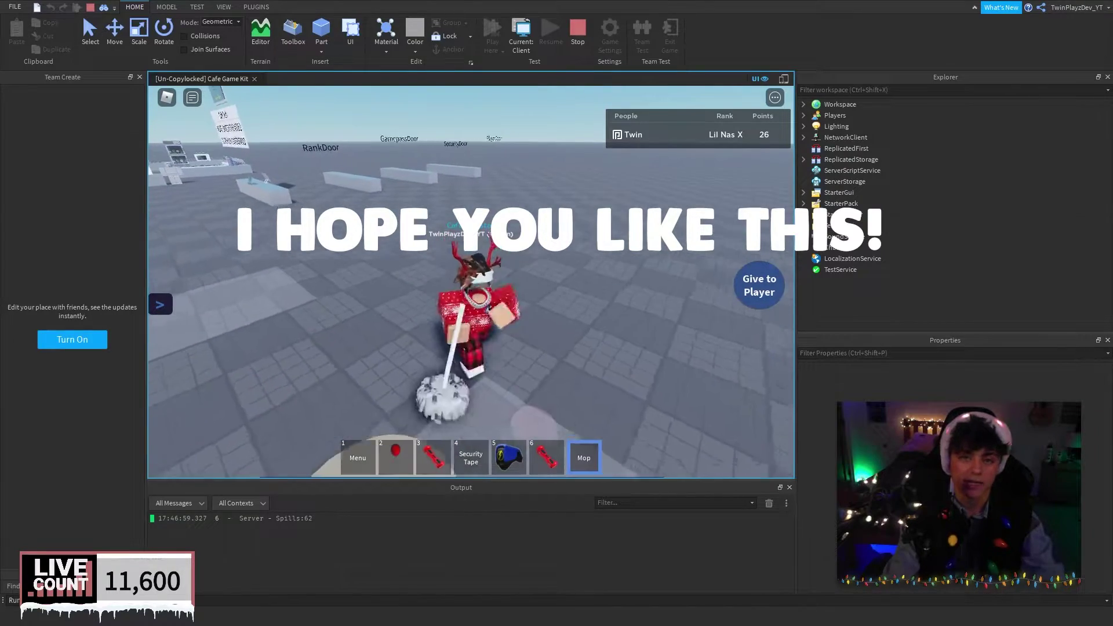
{"action": "key", "text": "s"}
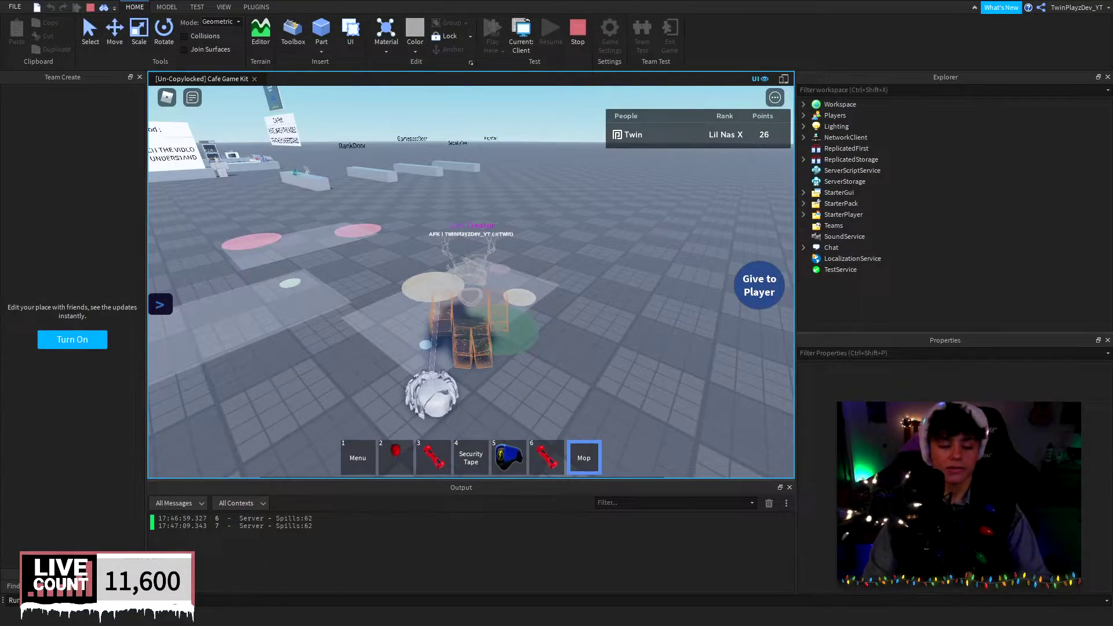
- Return to the playtest from AFK and mop up the pink spill in the far zone and the cream spill nearby
{"action": "left_click", "coordinate": [517, 323]}
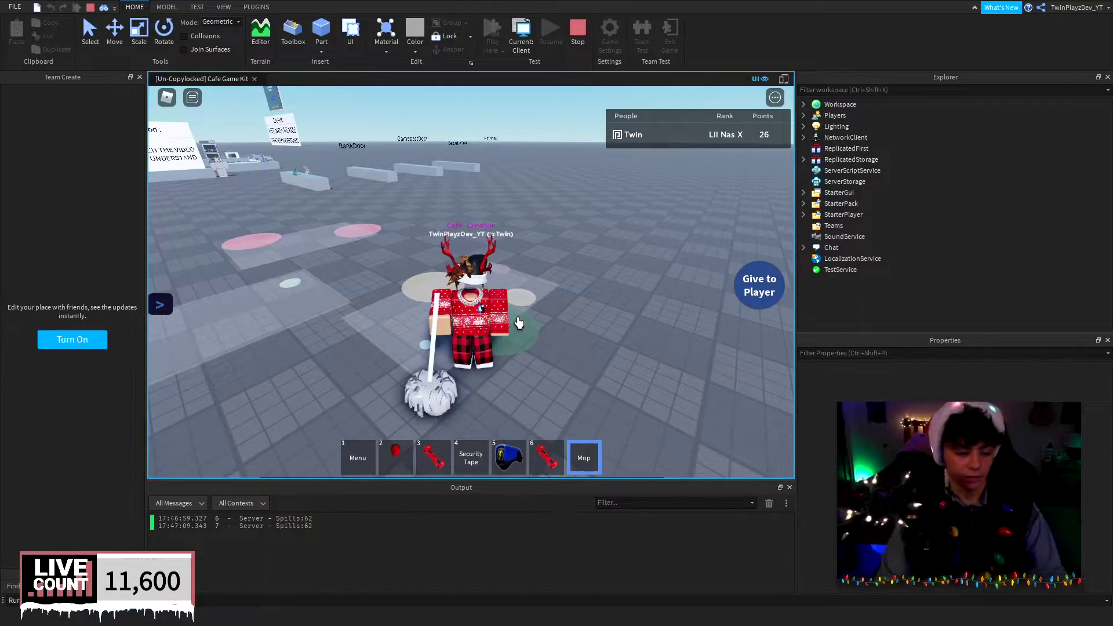
{"action": "right_click_drag", "start_coordinate": [486, 308], "coordinate": [487, 308]}
{"action": "key", "text": "d"}
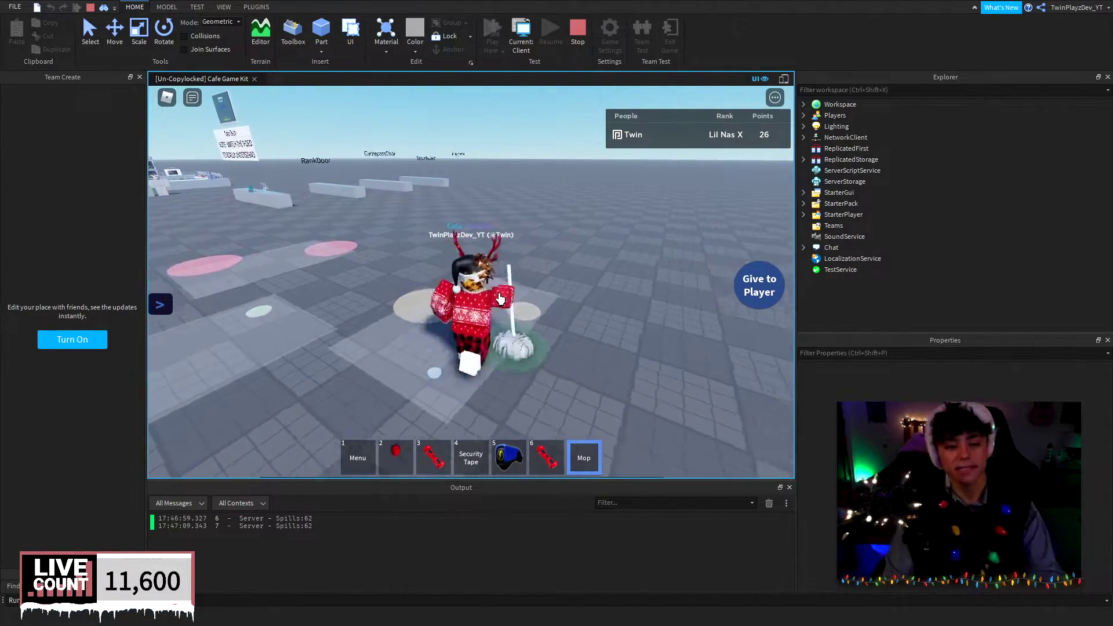
{"action": "right_click_drag", "start_coordinate": [497, 285], "coordinate": [496, 283]}
{"action": "key", "text": "d"}
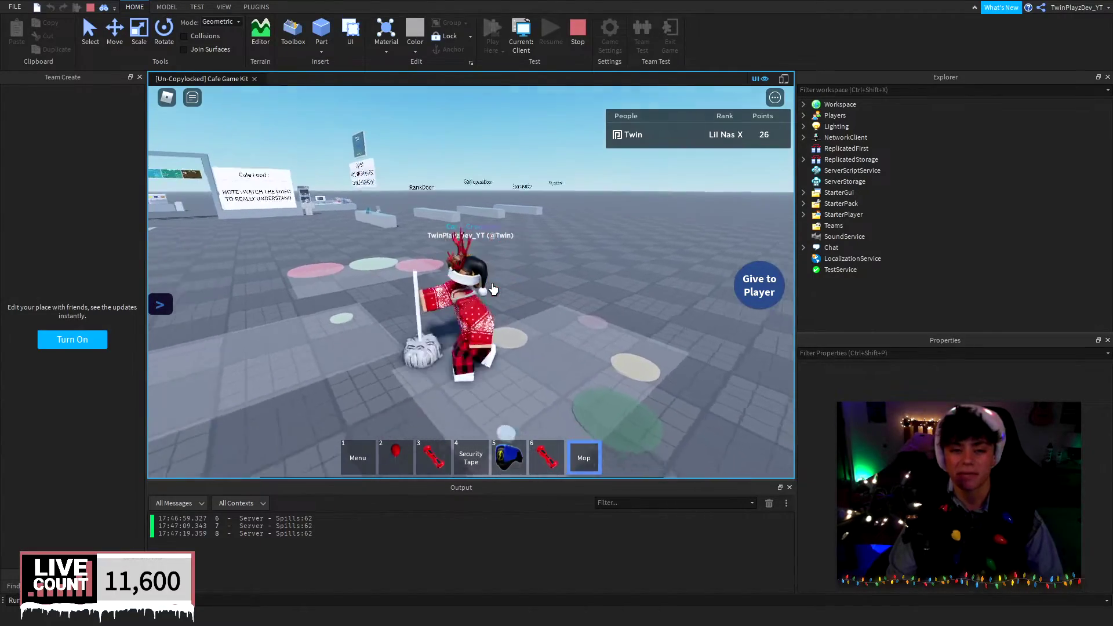
{"action": "key", "text": "Left"}
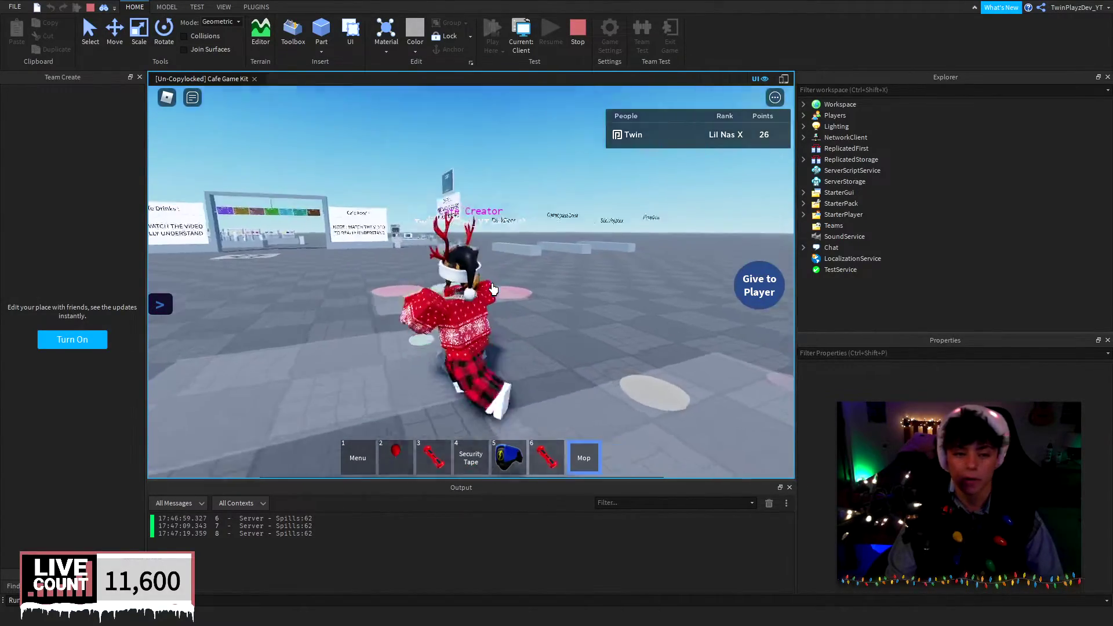
{"action": "right_click_drag", "start_coordinate": [493, 289], "coordinate": [490, 289]}
{"action": "key", "text": "s"}
{"action": "key", "text": "d"}
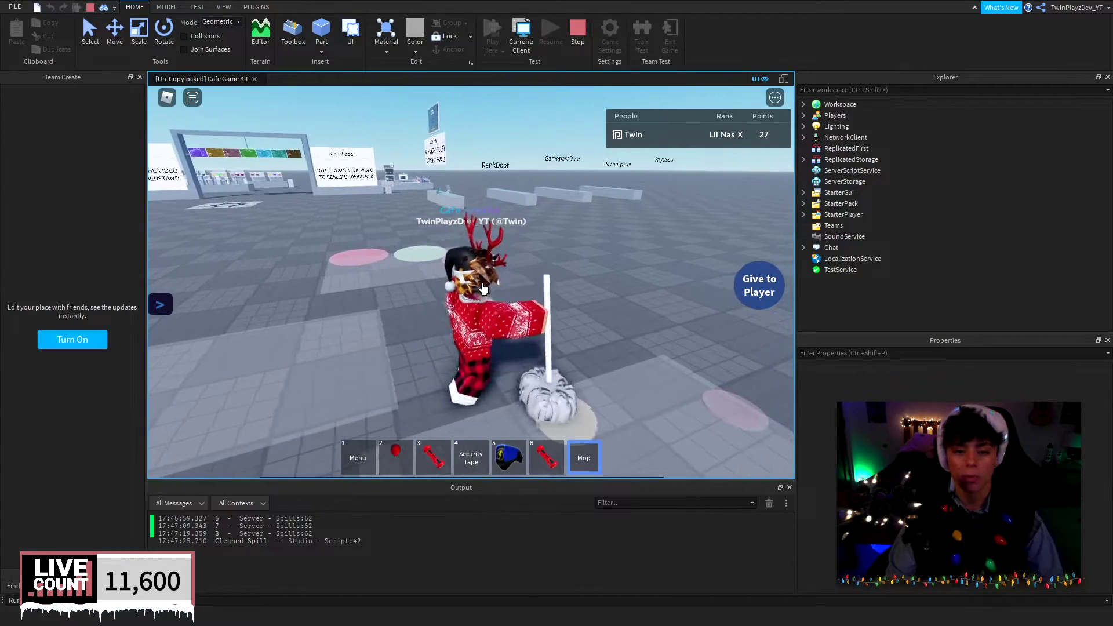
{"action": "right_click_drag", "start_coordinate": [698, 255], "coordinate": [698, 256]}
{"action": "key", "text": "s"}
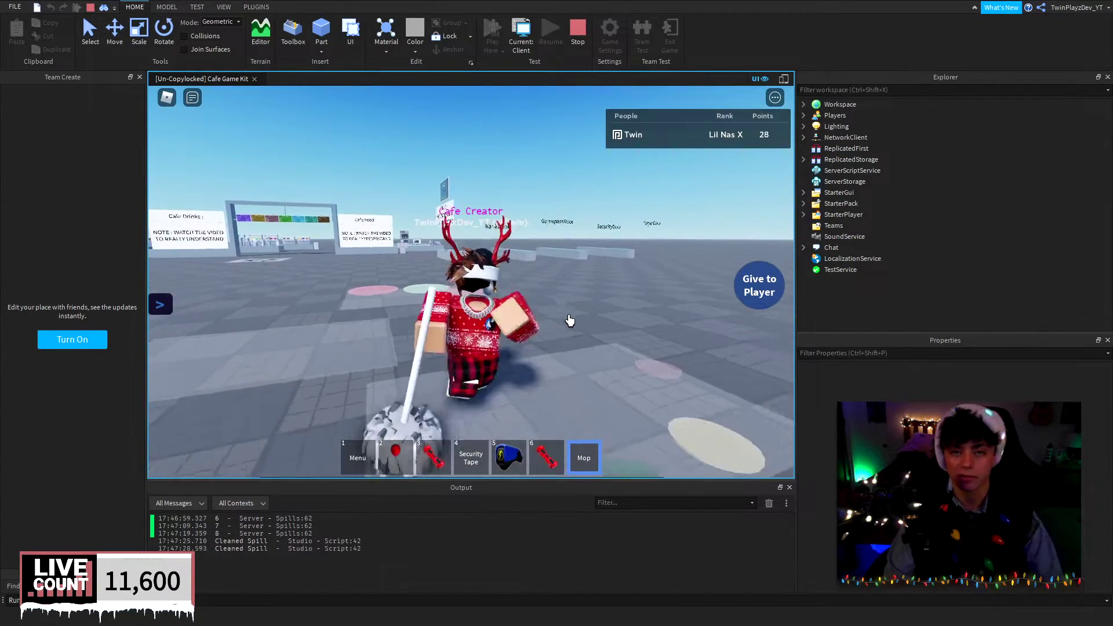
- Walk the character around the zones with the Mop to watch for newly spawned spills
{"action": "right_click_drag", "start_coordinate": [570, 320], "coordinate": [514, 339]}
{"action": "key", "text": "d"}
{"action": "key", "text": "w"}
{"action": "key", "text": "a"}
{"action": "key", "text": "s"}
{"action": "key", "text": "a"}
{"action": "key", "text": "d"}
{"action": "key", "text": "s"}
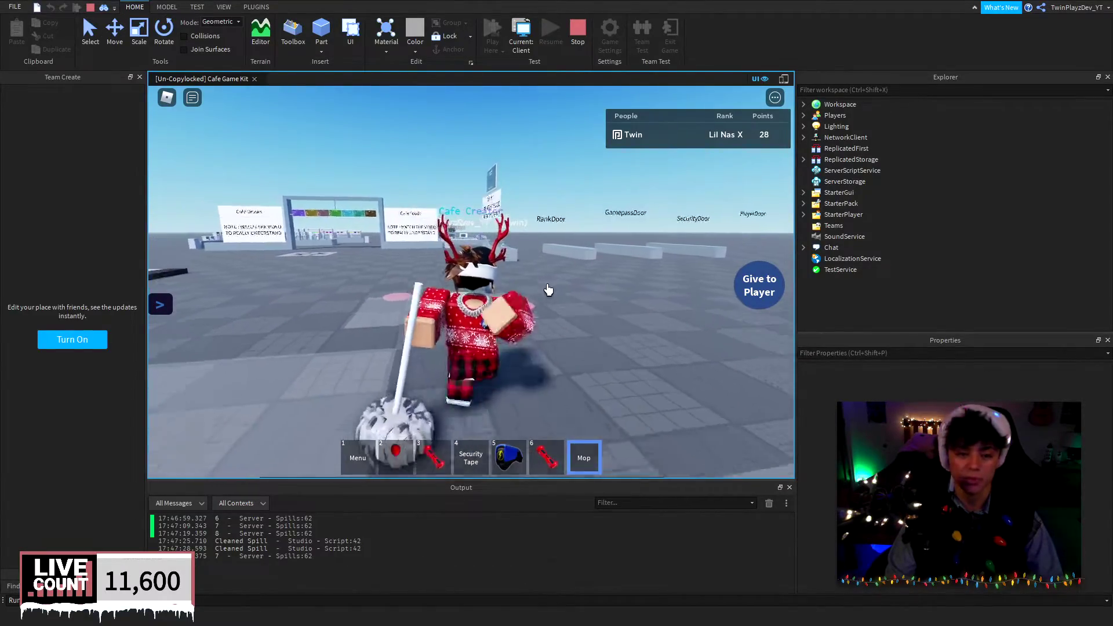
- Switch between the Mop and the red item in slot 6, and end the playtest
{"action": "key", "text": "w"}
{"action": "key", "text": "7"}
{"action": "key", "text": "s"}
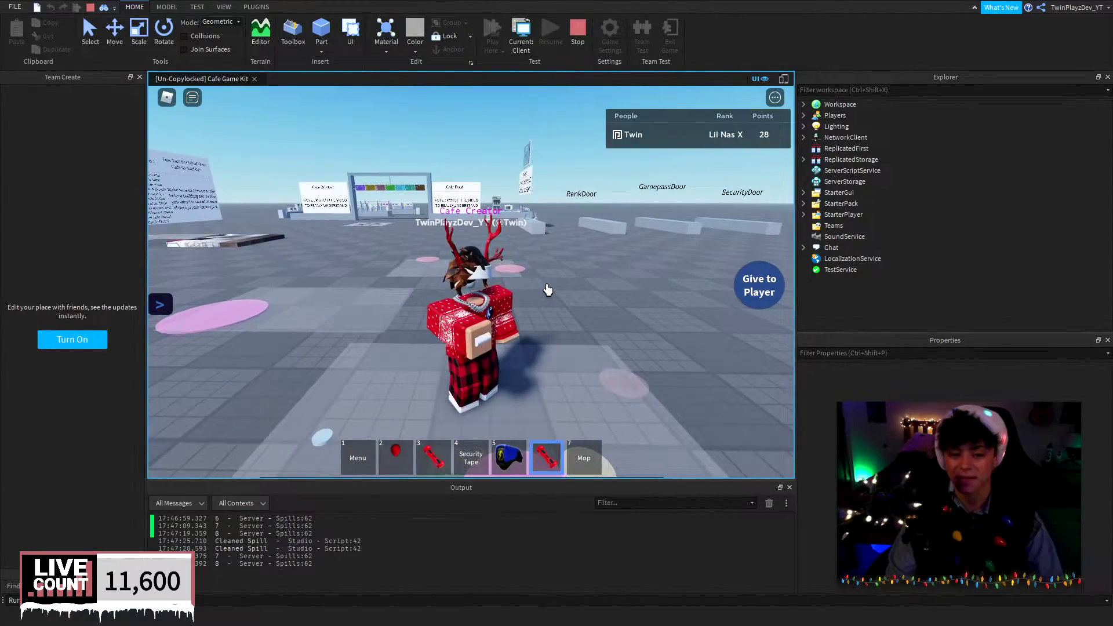
{"action": "scroll", "coordinate": [547, 284], "scroll_direction": "down", "scroll_amount": 2}
{"action": "right_click_drag", "start_coordinate": [519, 291], "coordinate": [520, 295]}
{"action": "key", "text": "7"}
{"action": "key", "text": "7"}
{"action": "key", "text": "w"}
{"action": "key", "text": "s"}
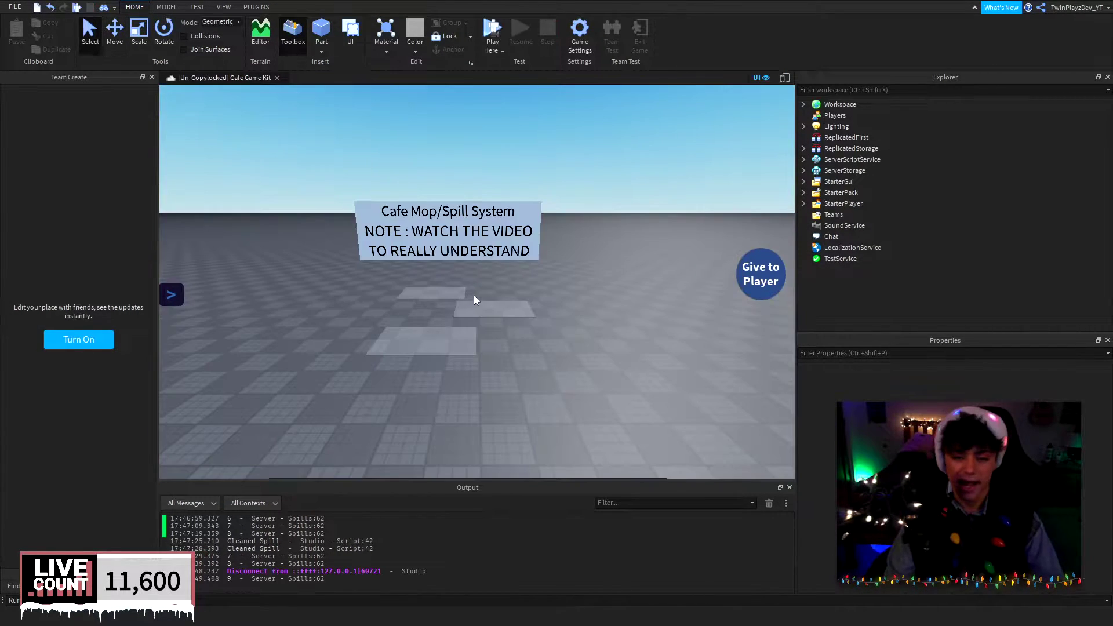
- Clear the output log and expand ServerScriptService to show its scripts and the Spill System folder
{"action": "left_click", "coordinate": [770, 503]}
{"action": "right_click_drag", "start_coordinate": [689, 373], "coordinate": [715, 365]}
{"action": "key", "text": "w"}
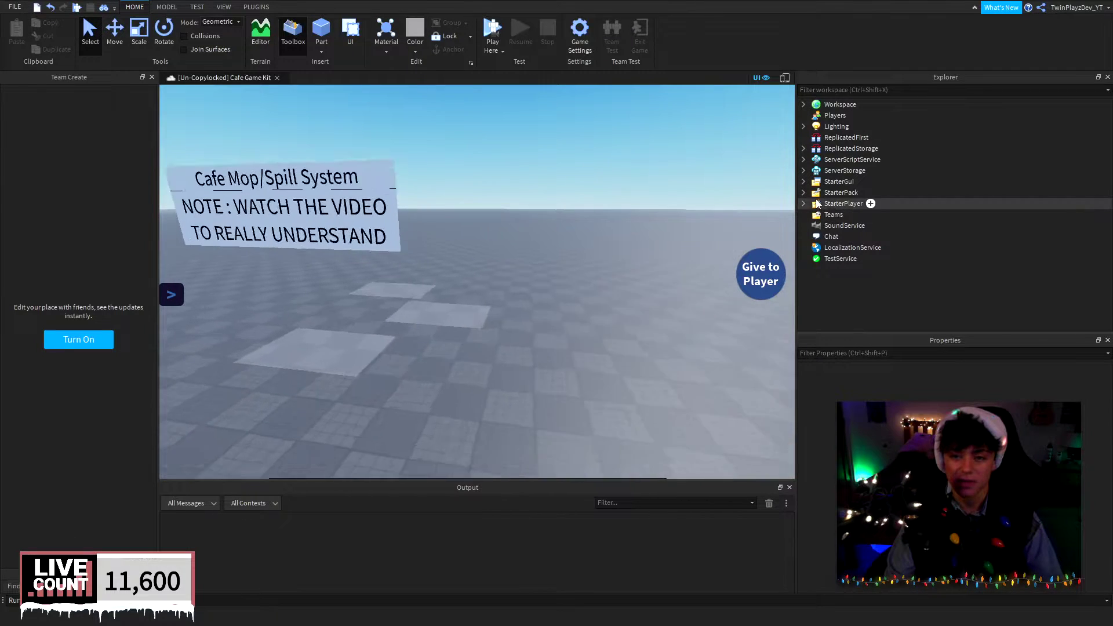
{"action": "left_click", "coordinate": [803, 159]}
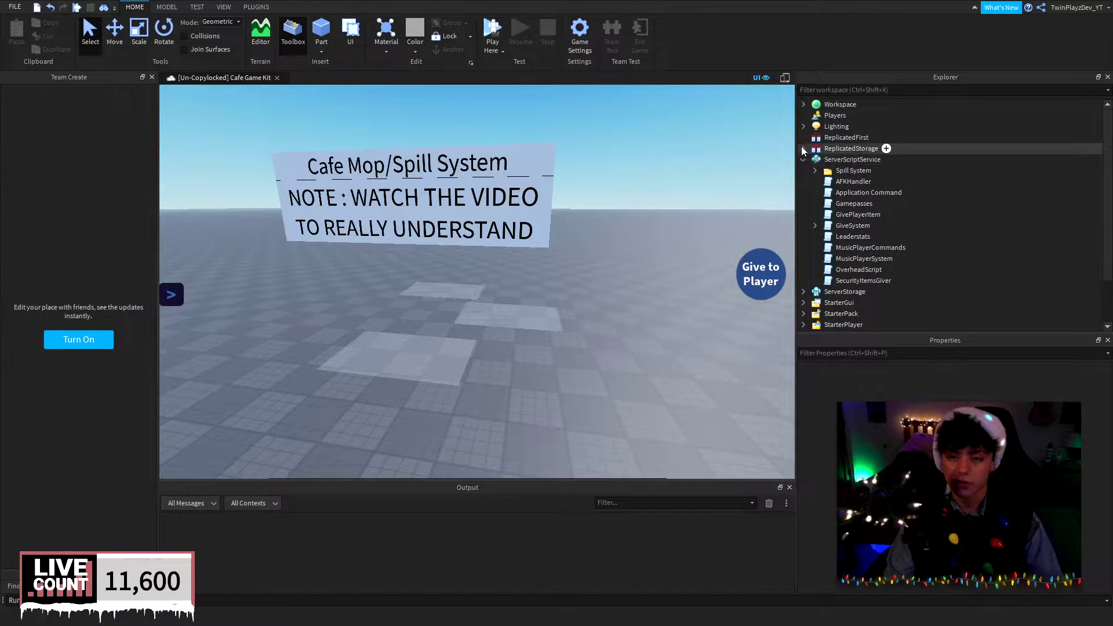